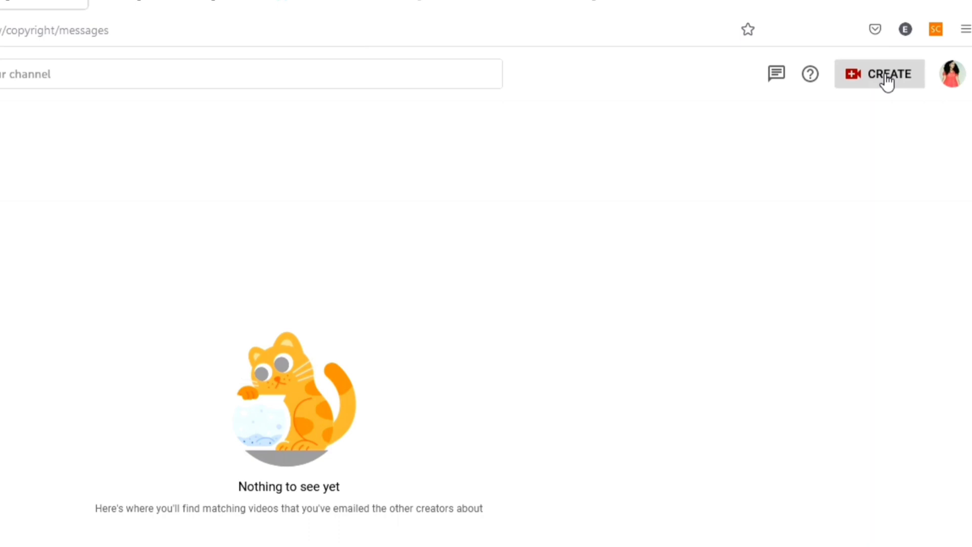
Step: Upload the Pexels camera video file numbered 6617465 from the group of last week's files
click(887, 81)
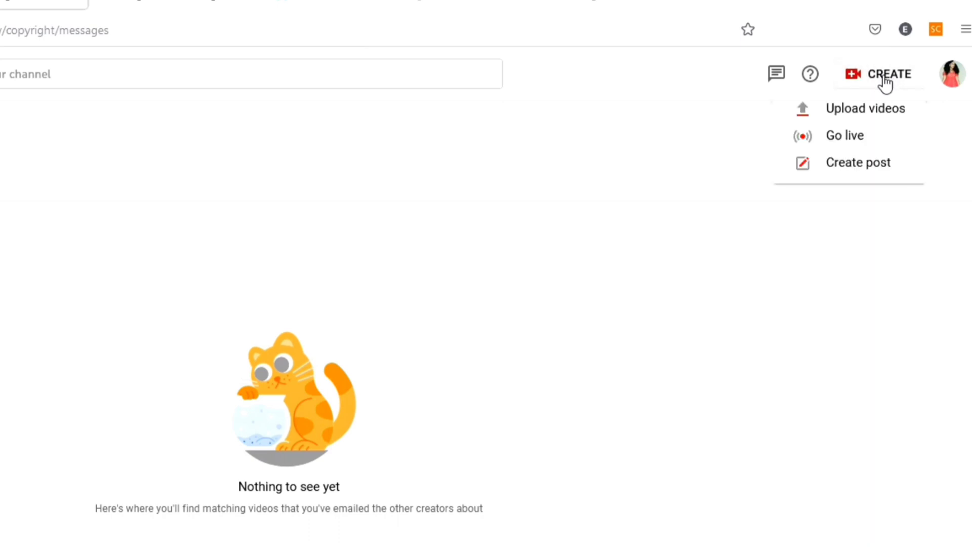
click(864, 110)
click(511, 358)
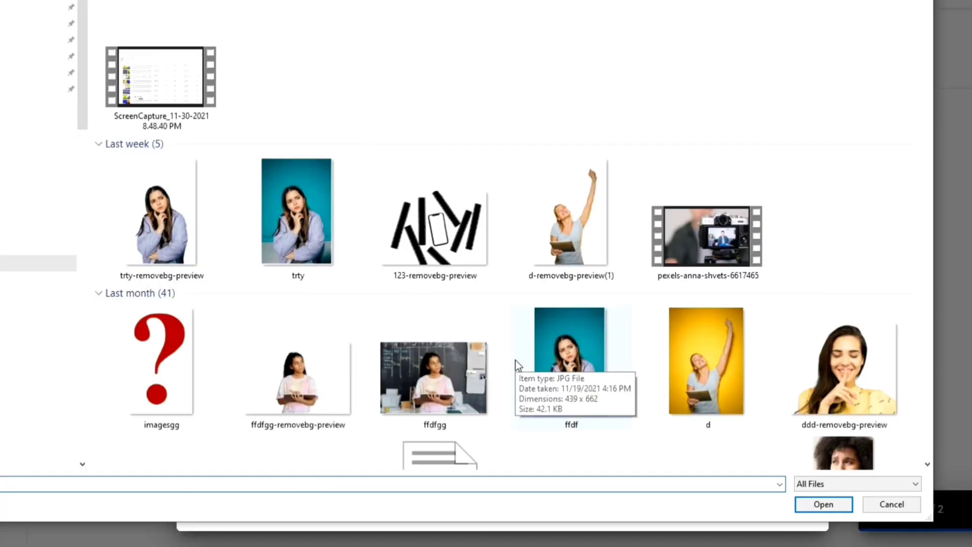
click(728, 244)
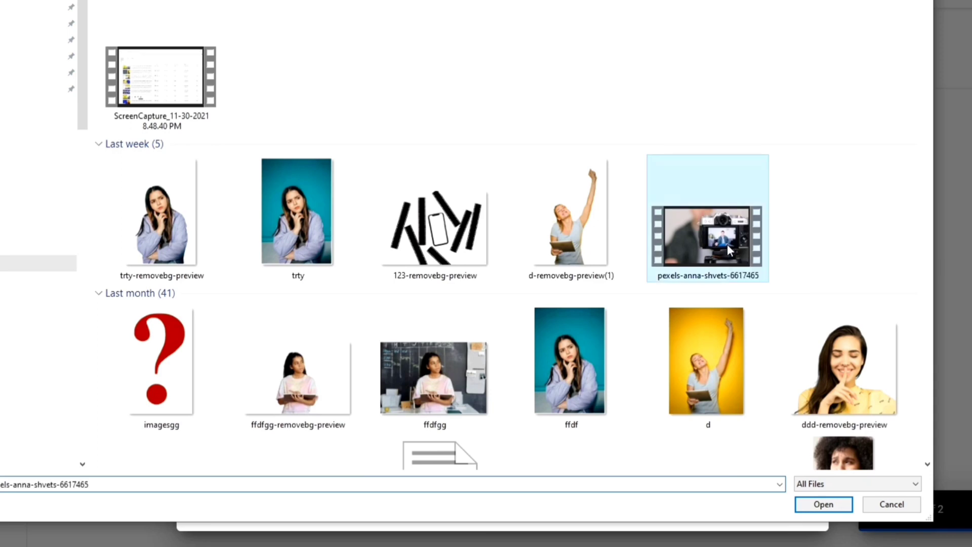
double_click(727, 244)
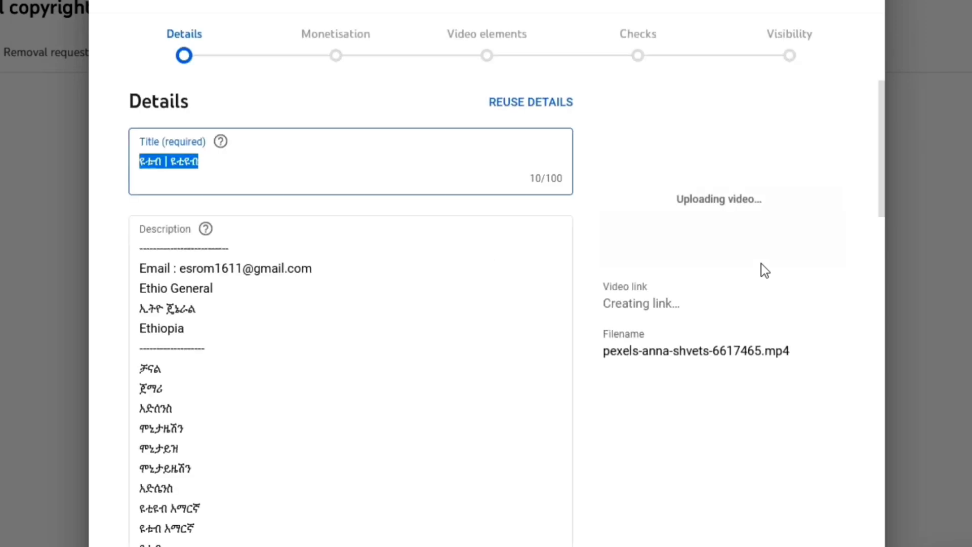
click(282, 175)
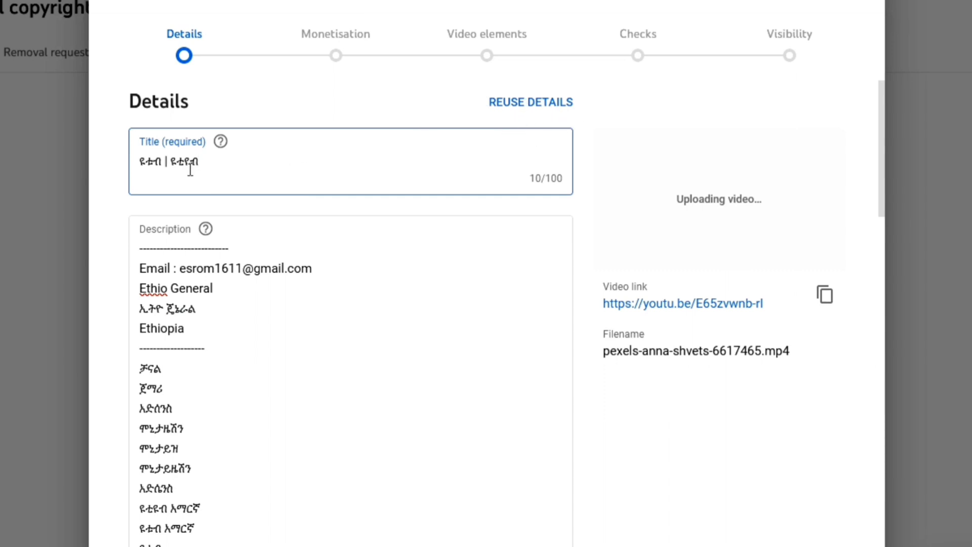
triple_click(303, 359)
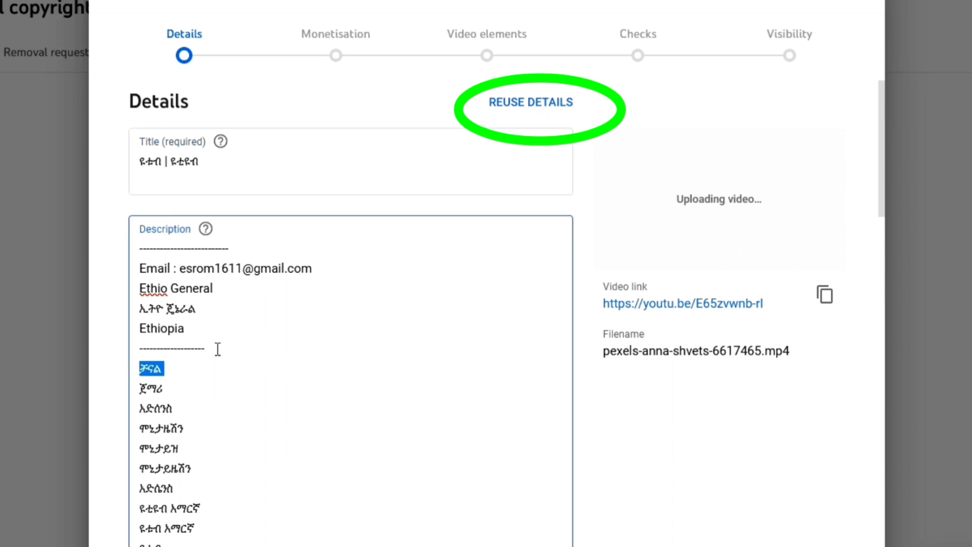
shift+click(138, 267)
shift+click(253, 449)
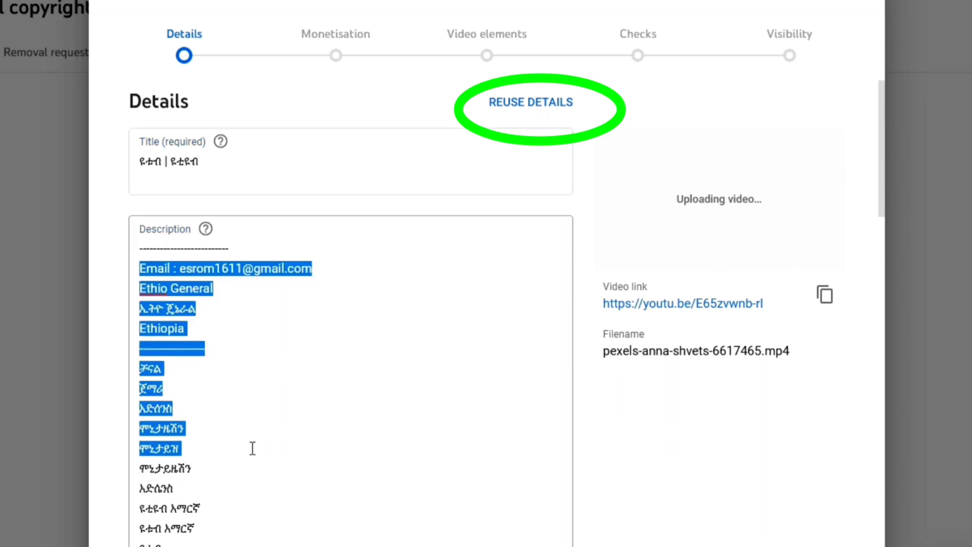
click(261, 442)
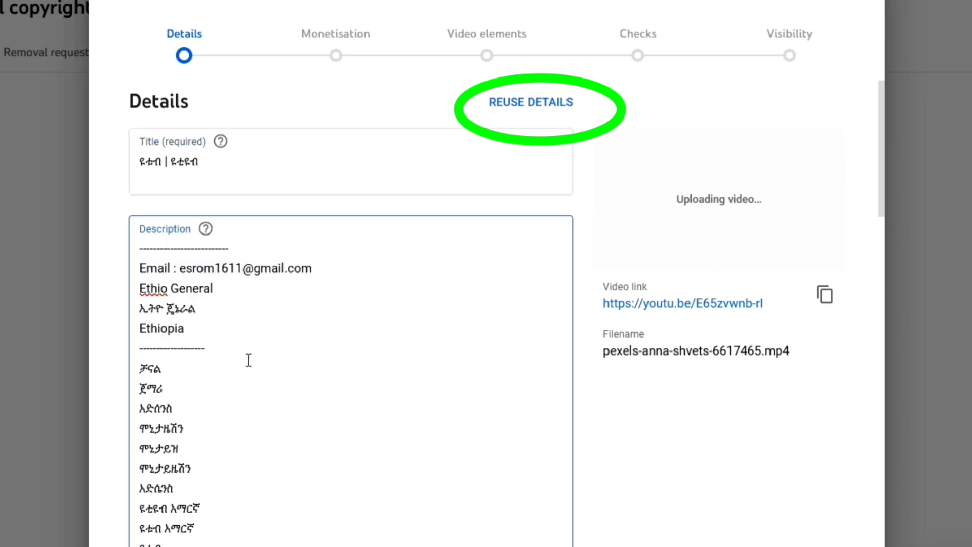
click(205, 184)
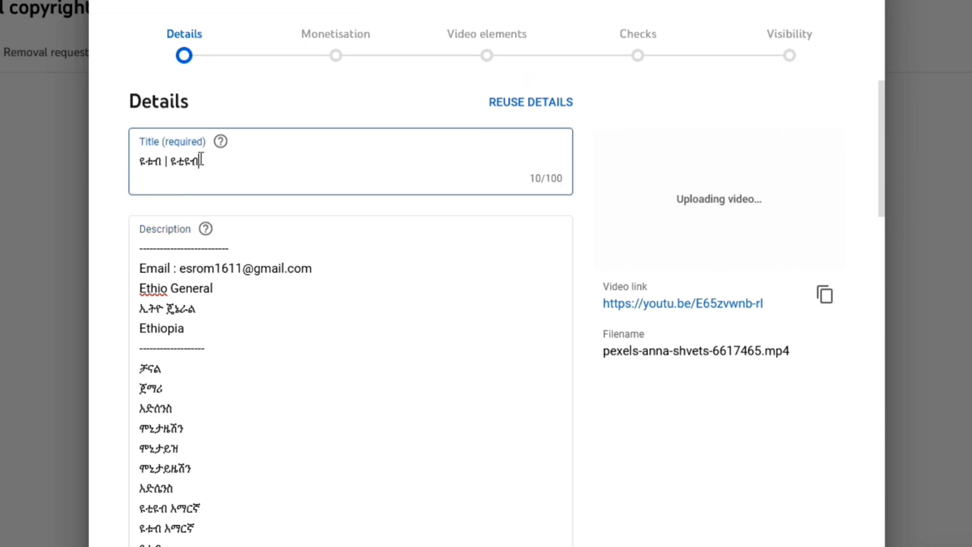
click(521, 102)
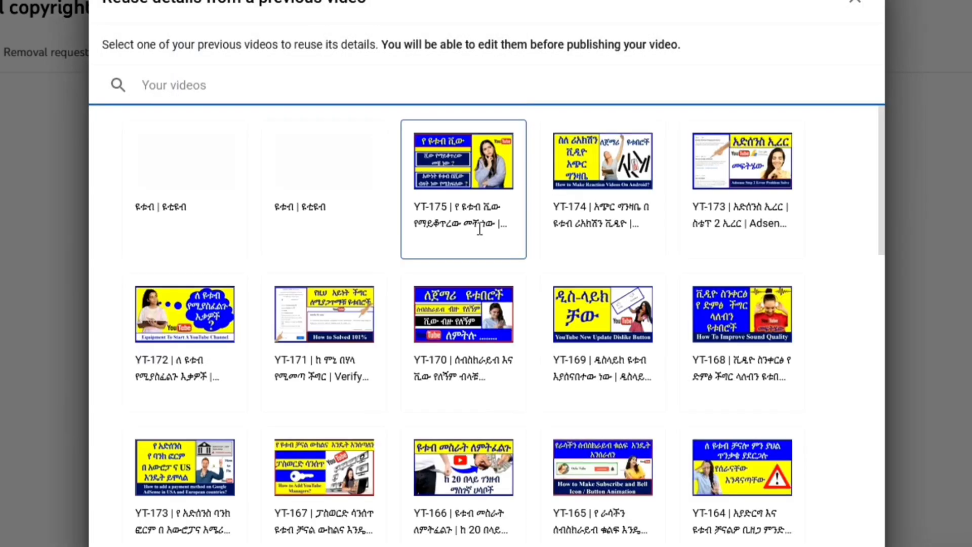
click(854, 3)
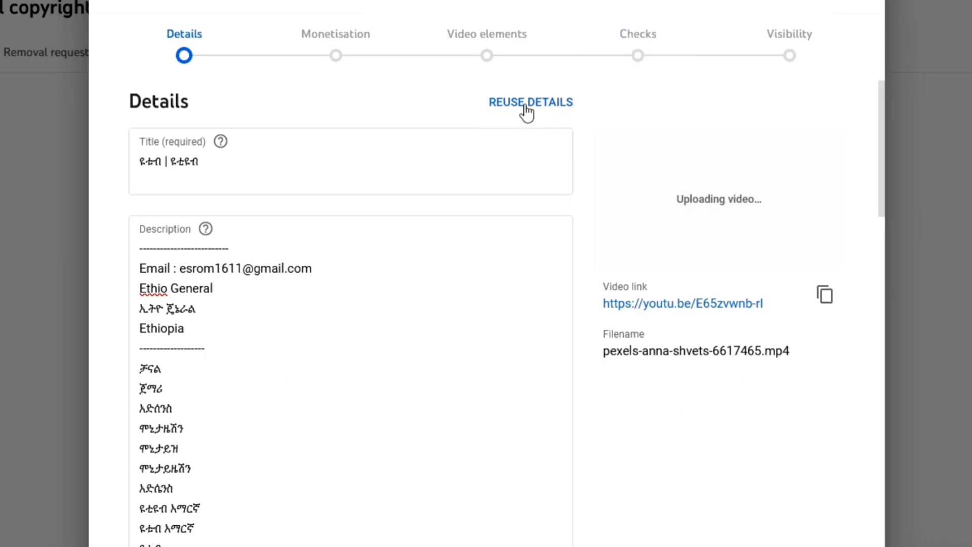
click(519, 105)
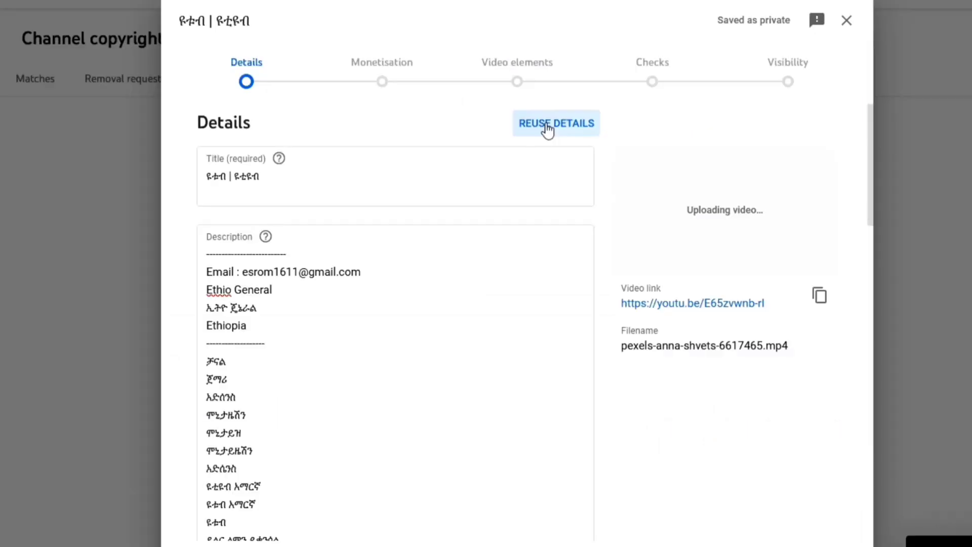
Step: Choose the earlier video YT-154 (Part 4, The Most Subscribed YouTube With 0 Viewers) as the source for reused details
click(547, 127)
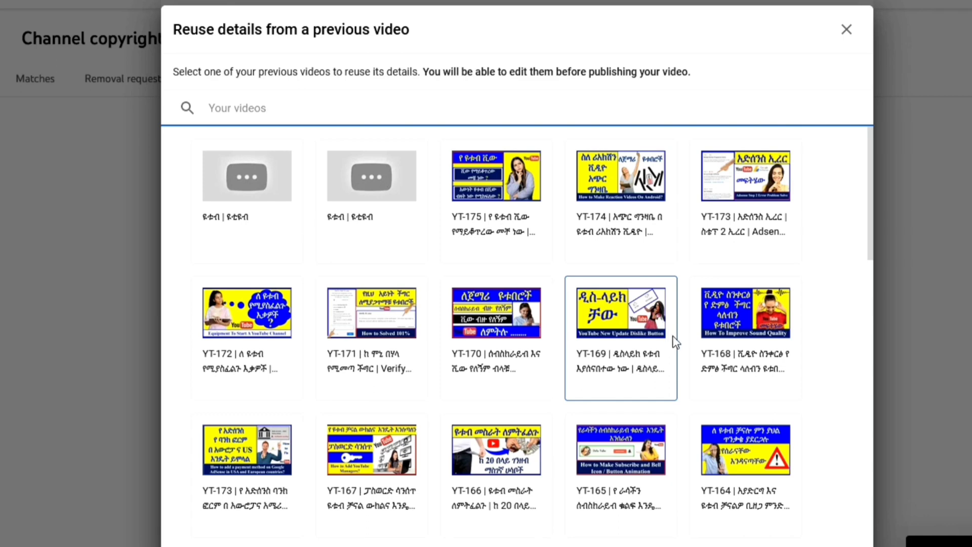
scroll(676, 342, down, 1)
scroll(675, 343, down, 2)
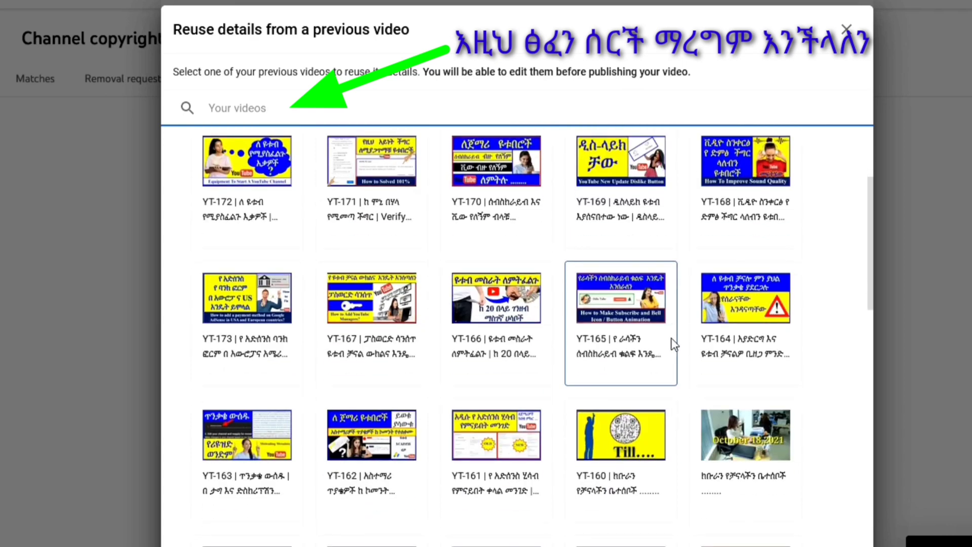
scroll(675, 344, down, 2)
scroll(676, 347, down, 3)
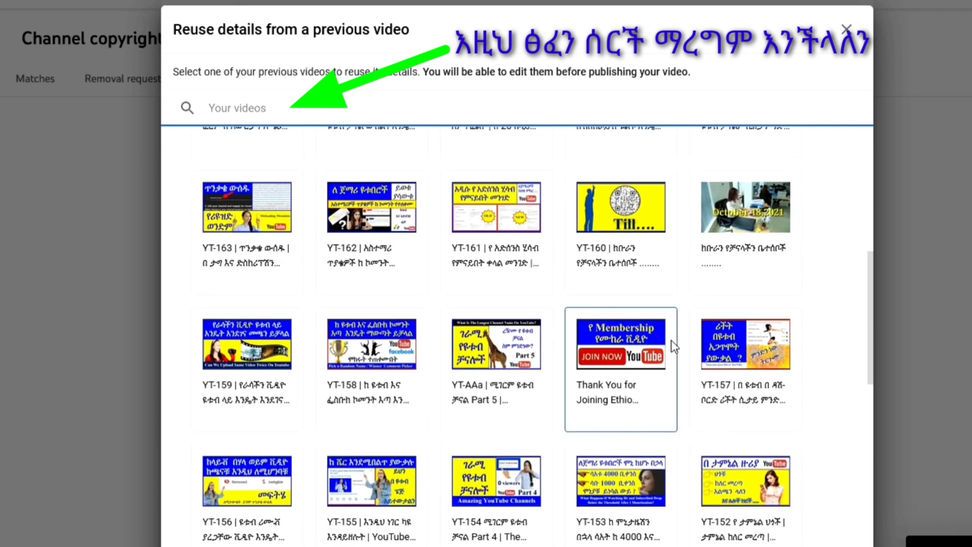
scroll(676, 348, down, 2)
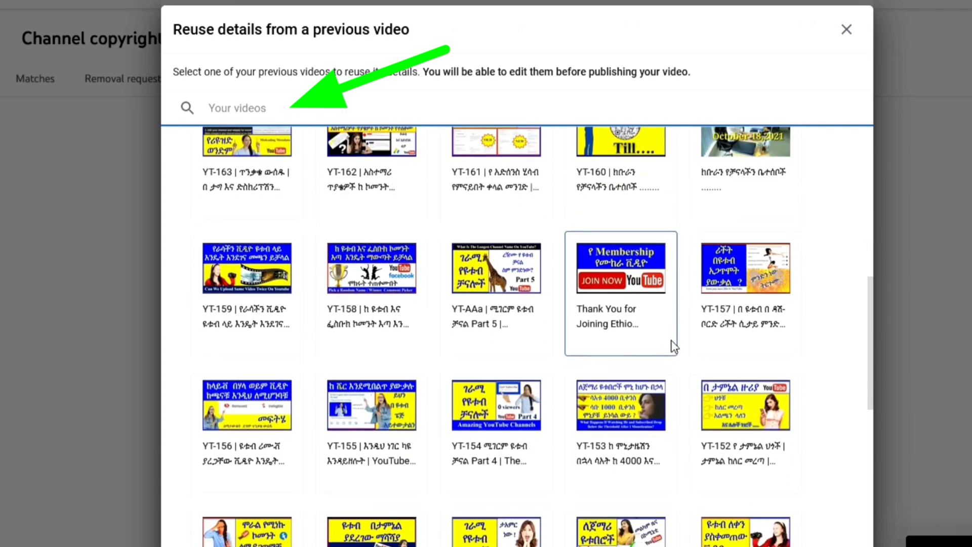
scroll(675, 347, down, 2)
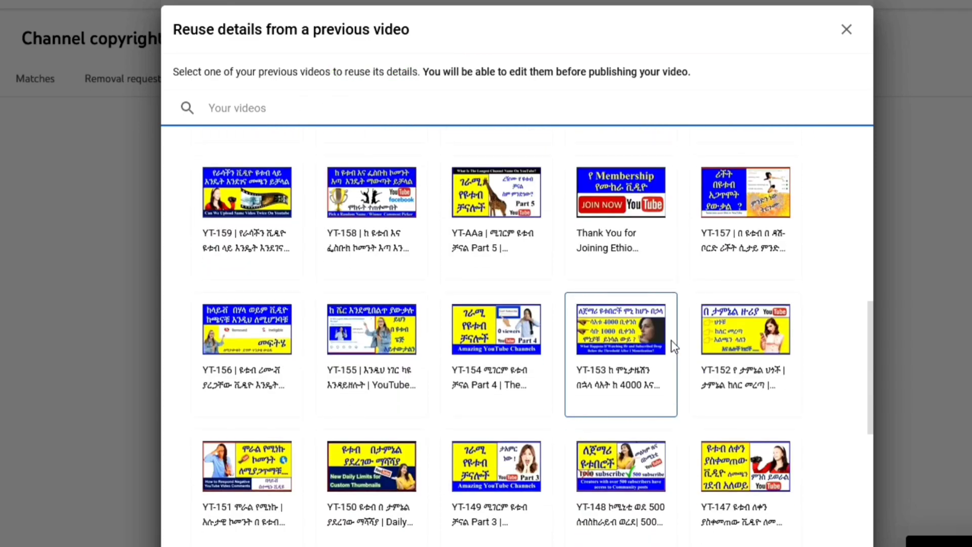
scroll(675, 348, down, 4)
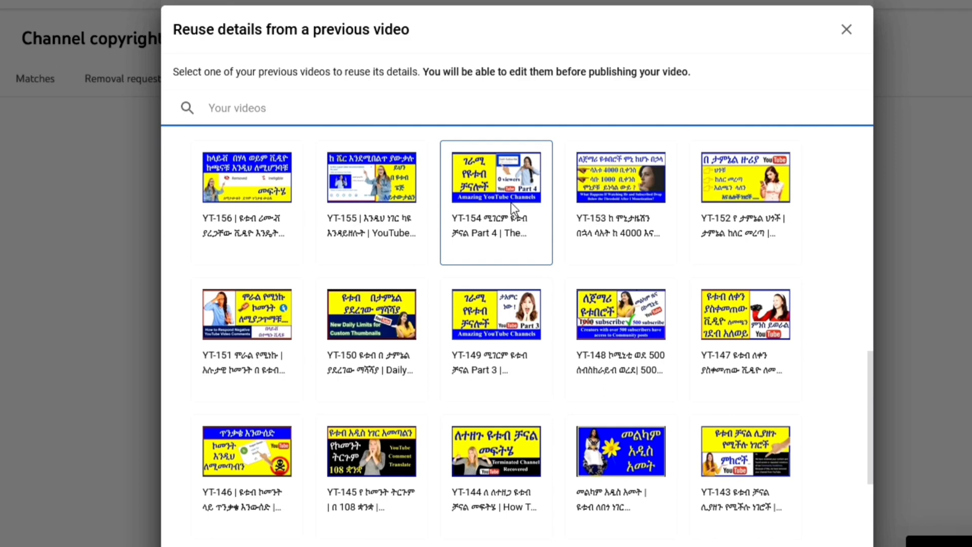
drag(512, 203, 527, 255)
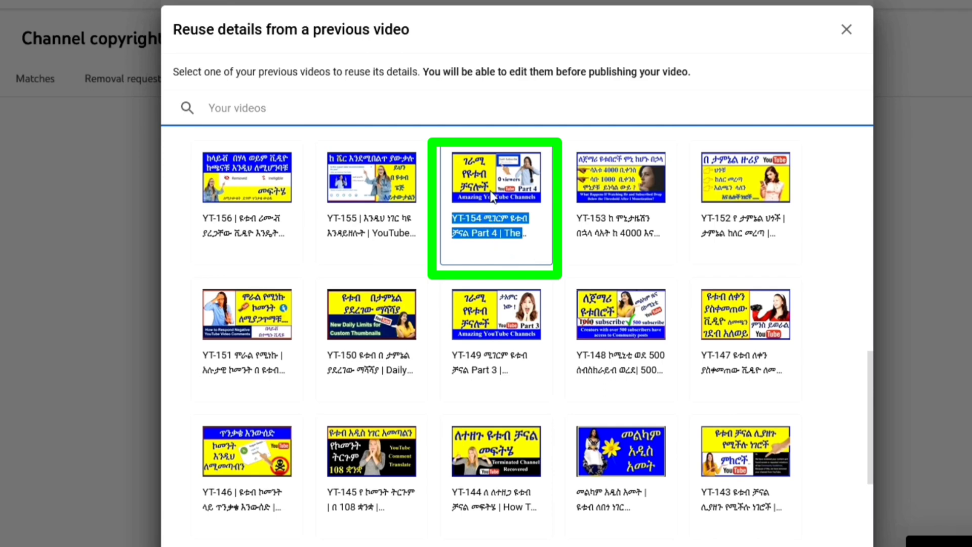
click(514, 231)
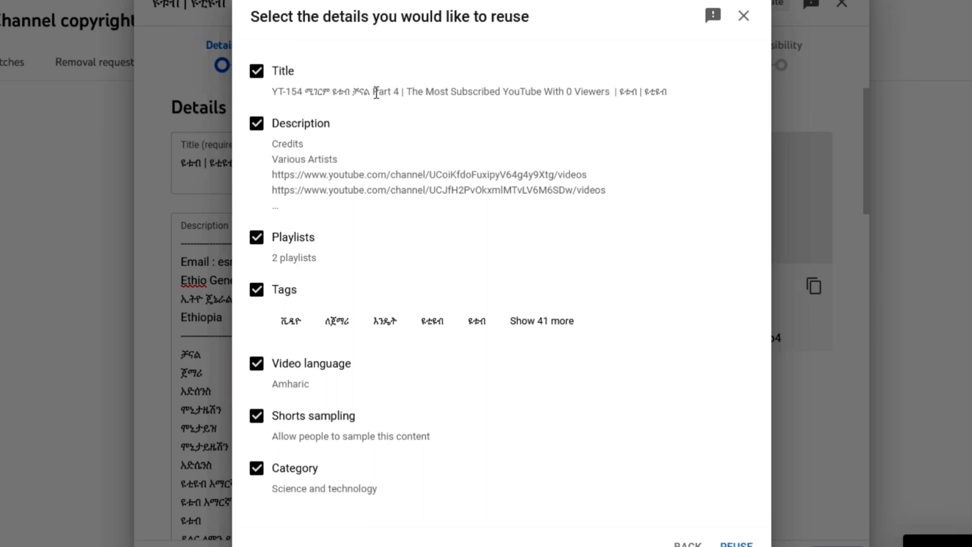
drag(375, 92, 400, 95)
click(401, 87)
drag(399, 89, 374, 87)
click(380, 92)
drag(371, 92, 411, 94)
click(411, 94)
drag(341, 169, 380, 188)
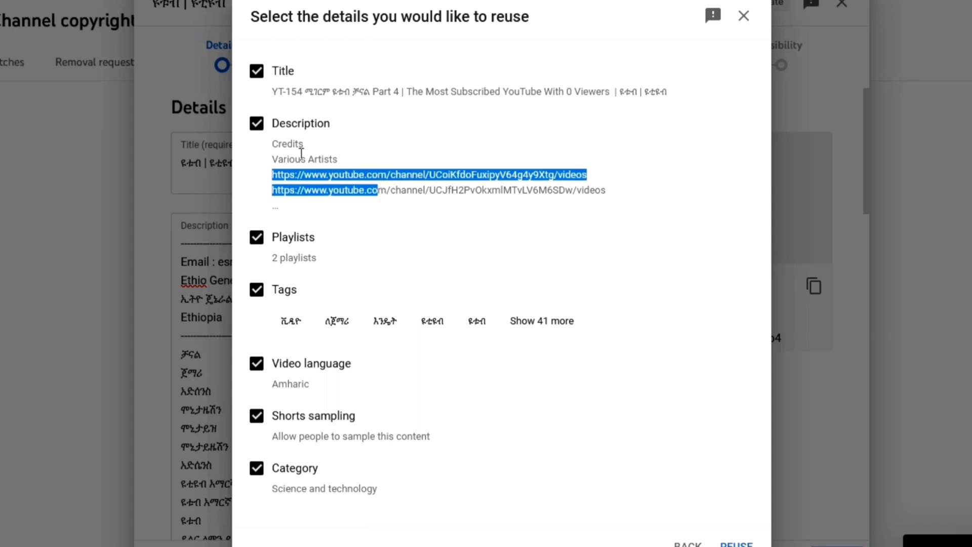
Step: Exclude Description from the reused details and apply the title, playlists, tags, video language, Shorts sampling and category
click(257, 124)
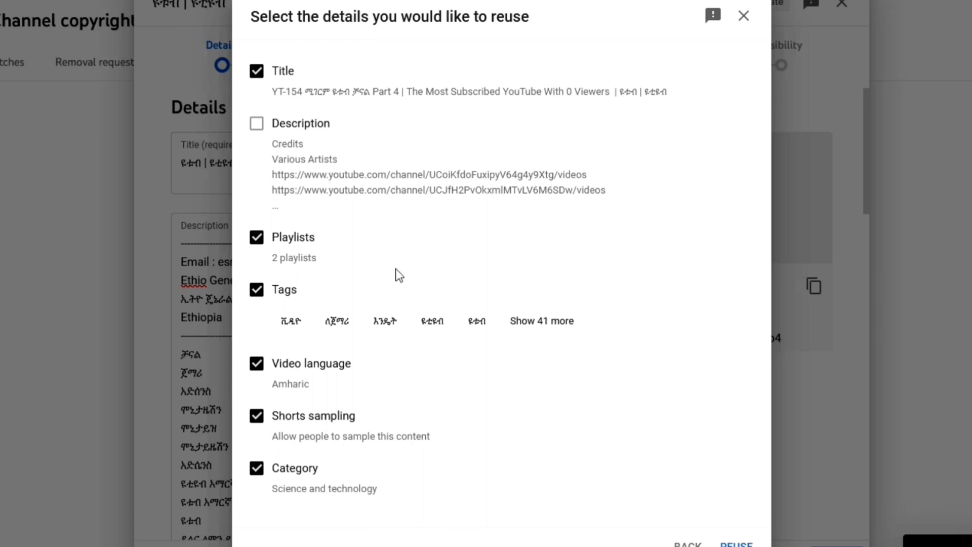
click(257, 238)
click(258, 238)
click(261, 245)
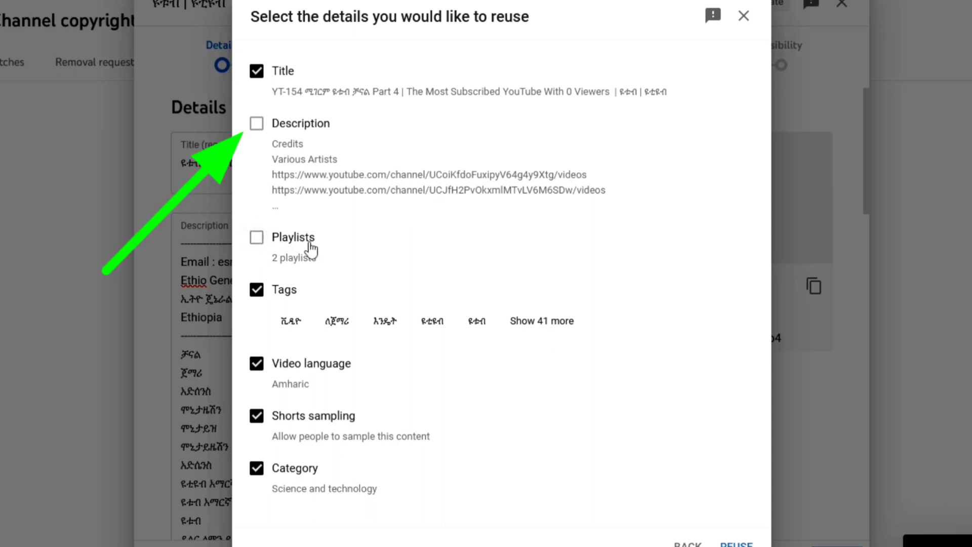
click(257, 246)
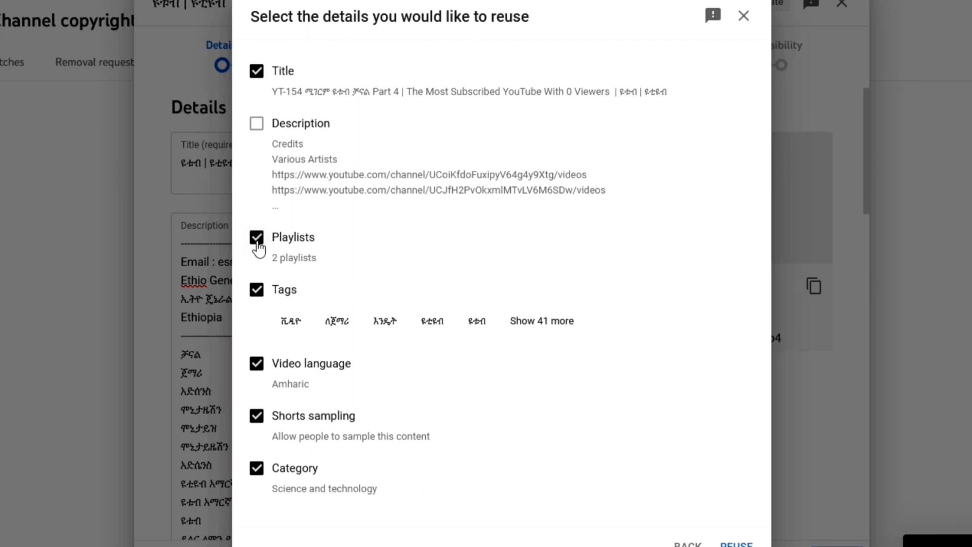
click(258, 246)
click(257, 238)
click(255, 428)
click(255, 423)
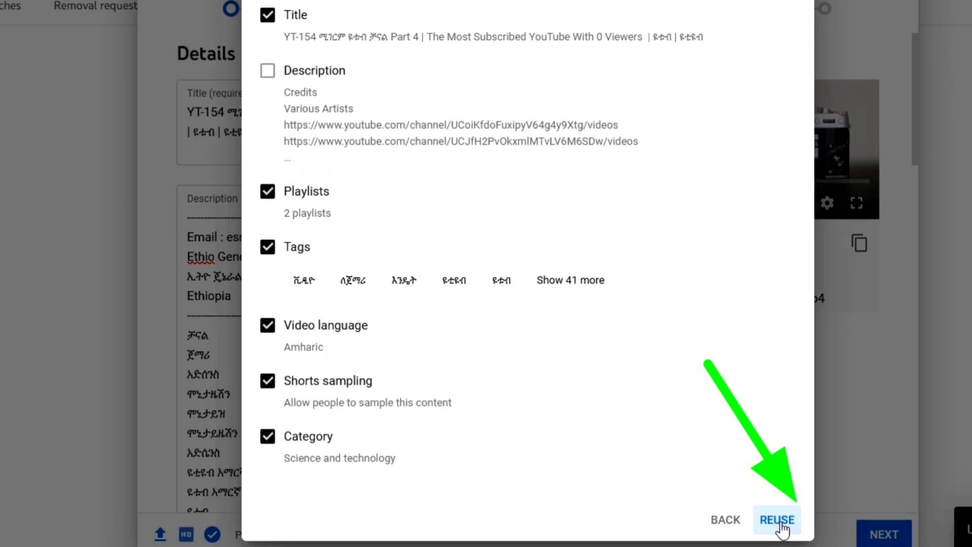
click(781, 527)
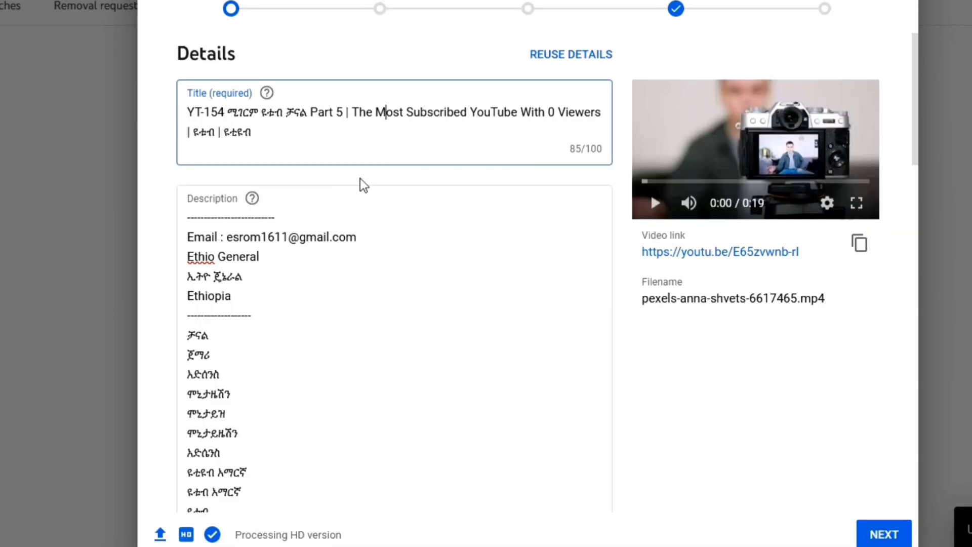
Step: Check the video's details from the description through the playlists and continue to the Monetisation stage
click(328, 260)
scroll(328, 260, down, 10)
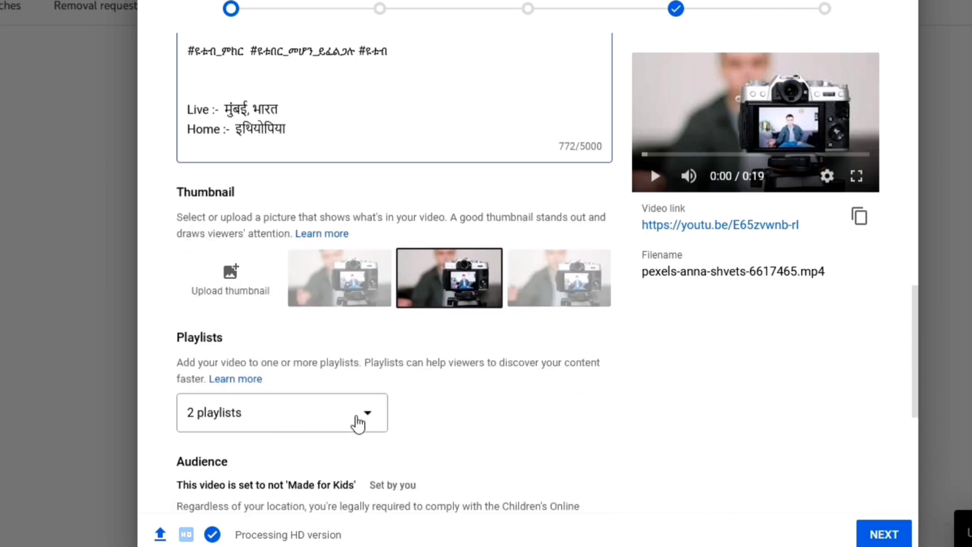
scroll(393, 330, up, 10)
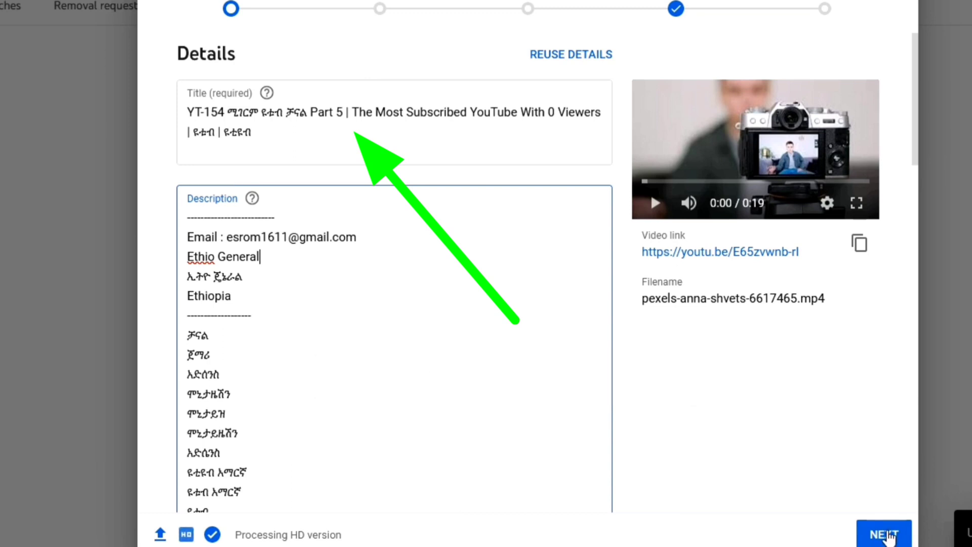
click(890, 536)
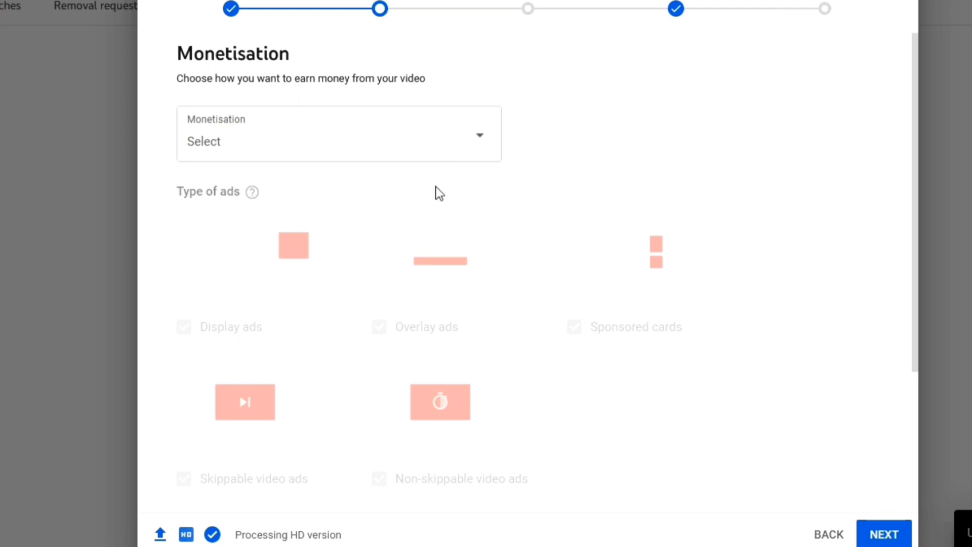
Step: Turn monetisation on for the video, keep all the ad types enabled and continue to the Ad suitability stage
click(483, 142)
click(227, 143)
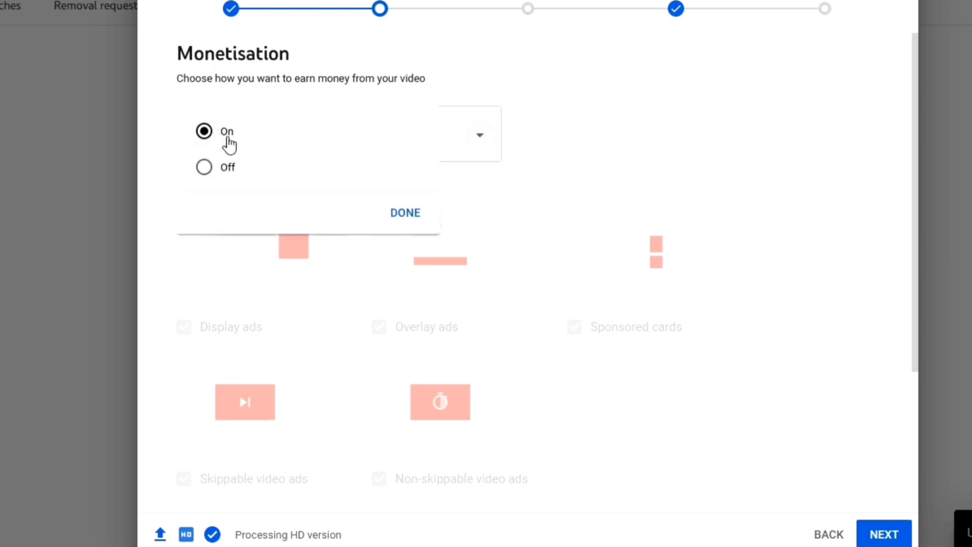
click(403, 215)
scroll(607, 349, down, 5)
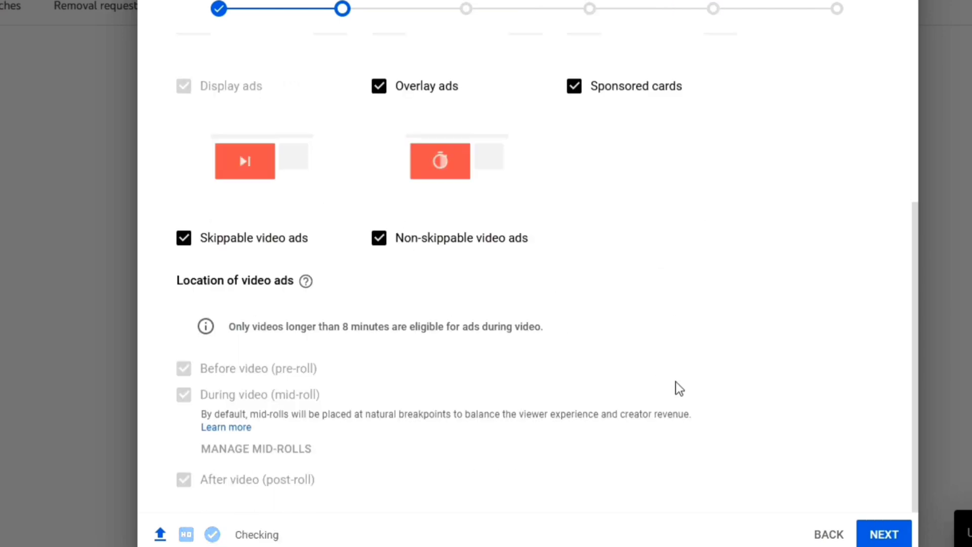
click(884, 535)
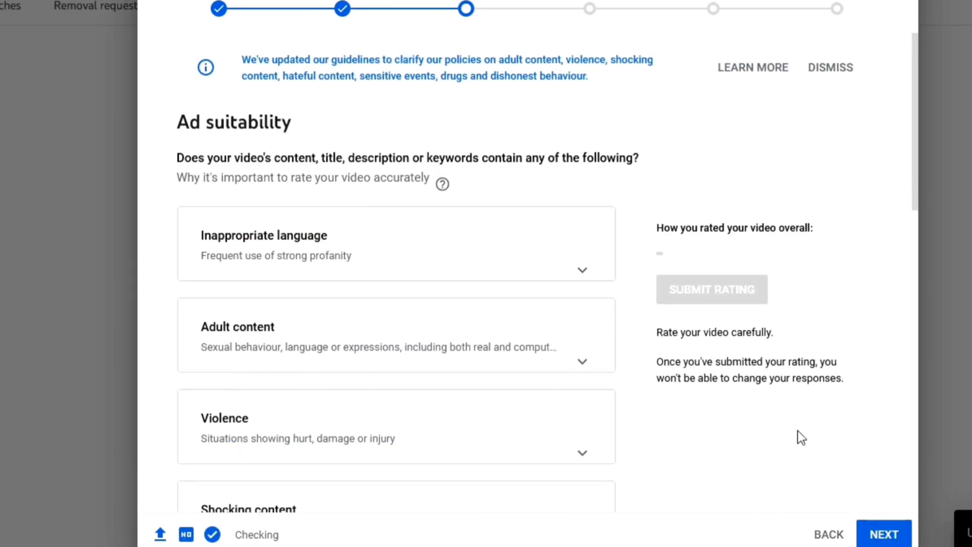
Step: Declare that none of the listed sensitive content applies to the video and submit the ad suitability rating
scroll(393, 432, down, 15)
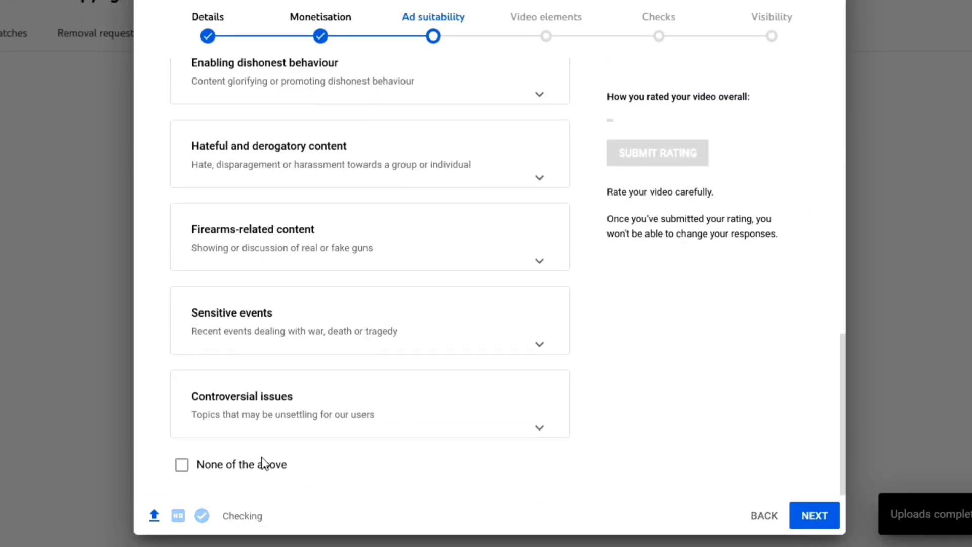
click(263, 463)
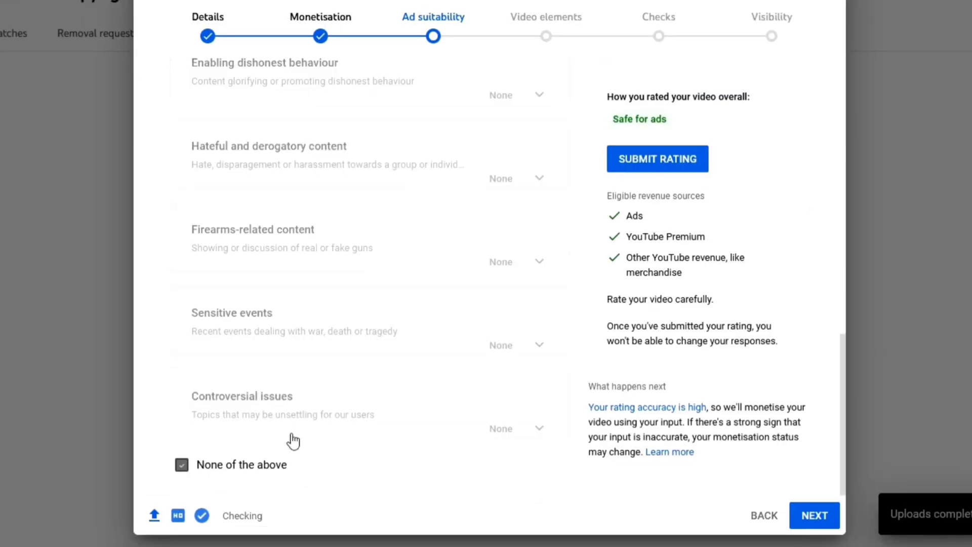
click(644, 161)
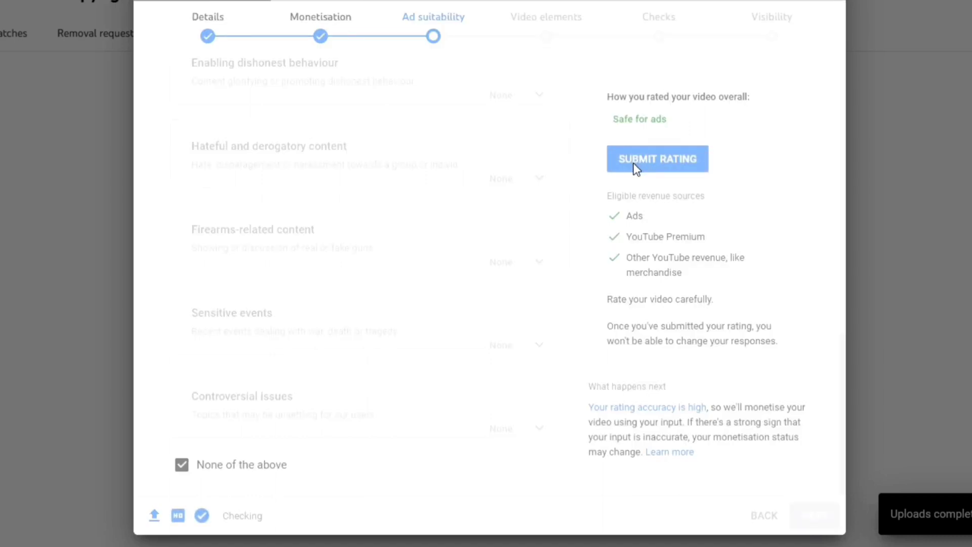
Step: Continue through the Video elements and Checks stages and save the video with Unlisted visibility
scroll(536, 210, up, 5)
scroll(537, 210, up, 7)
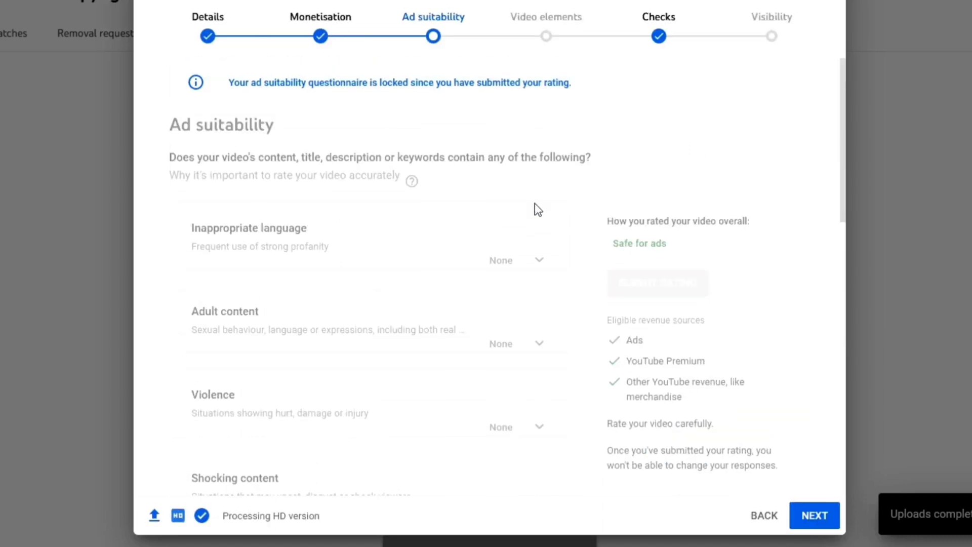
click(813, 516)
click(813, 516)
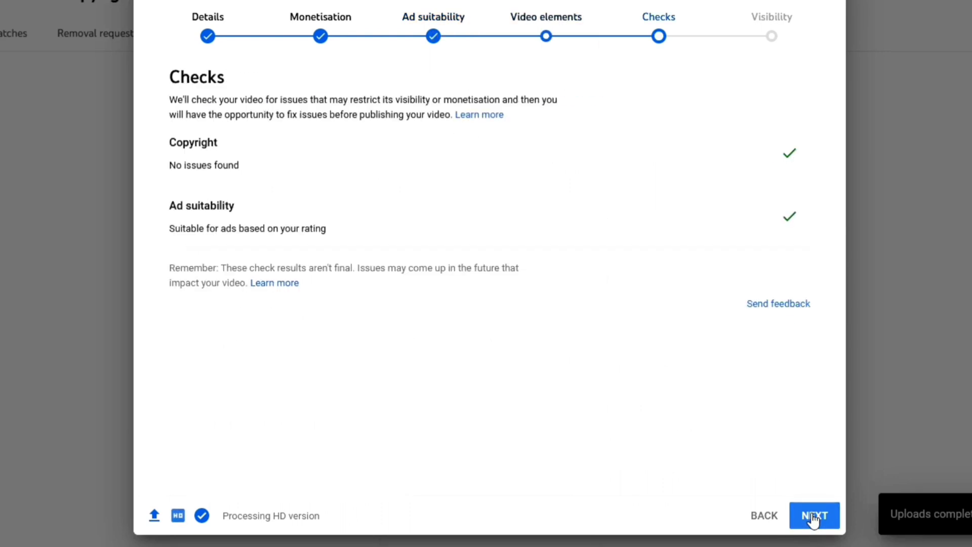
click(813, 517)
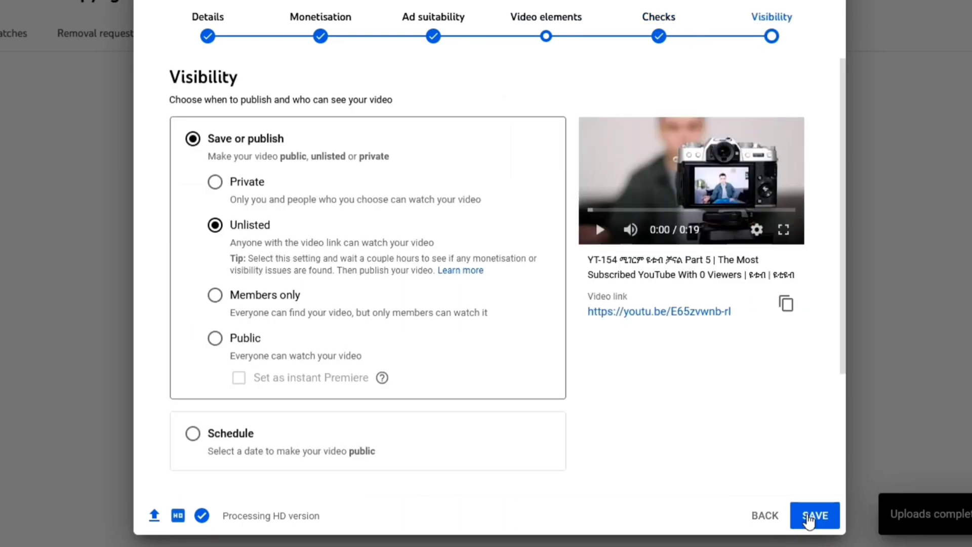
click(809, 518)
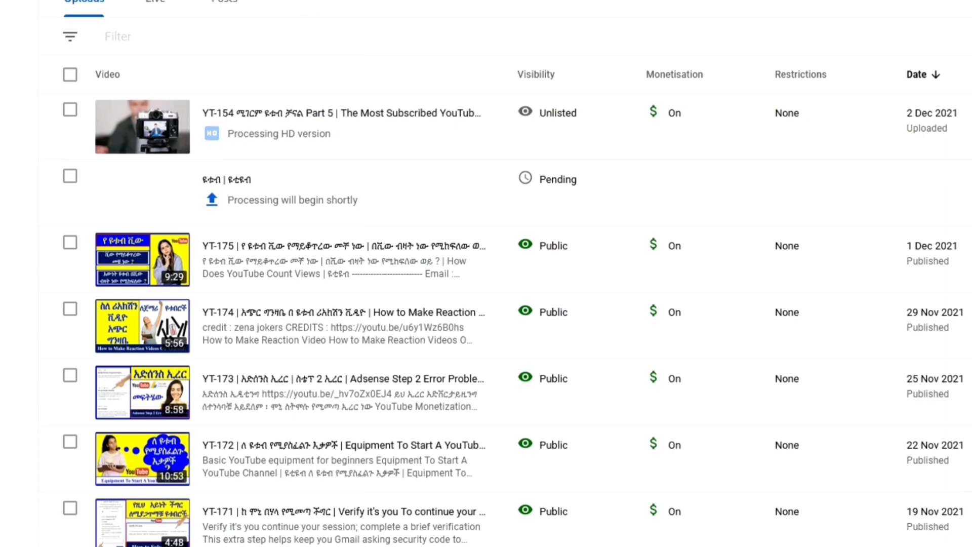
Step: Open the details of the newly uploaded YT-154 video from the uploads list and review its title and description
mouse_move(253, 111)
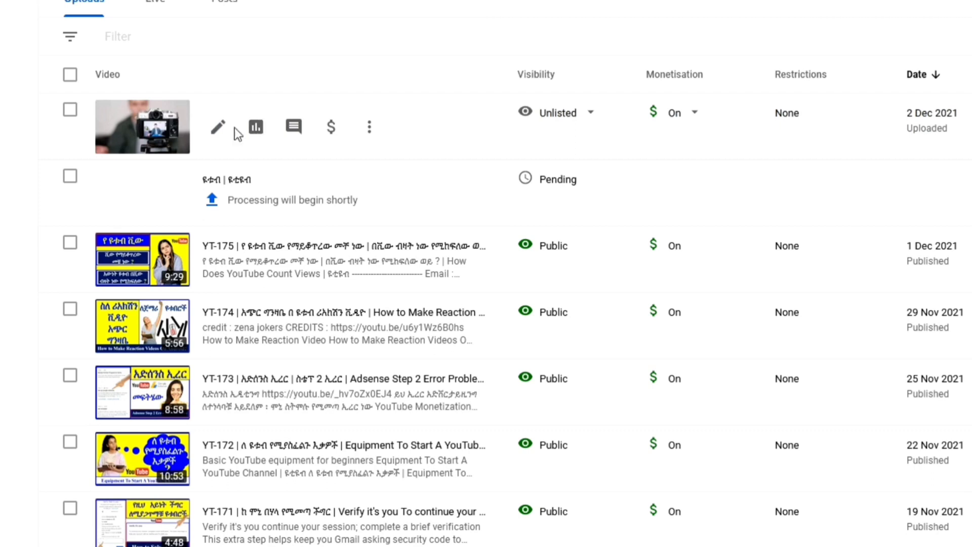
mouse_move(250, 168)
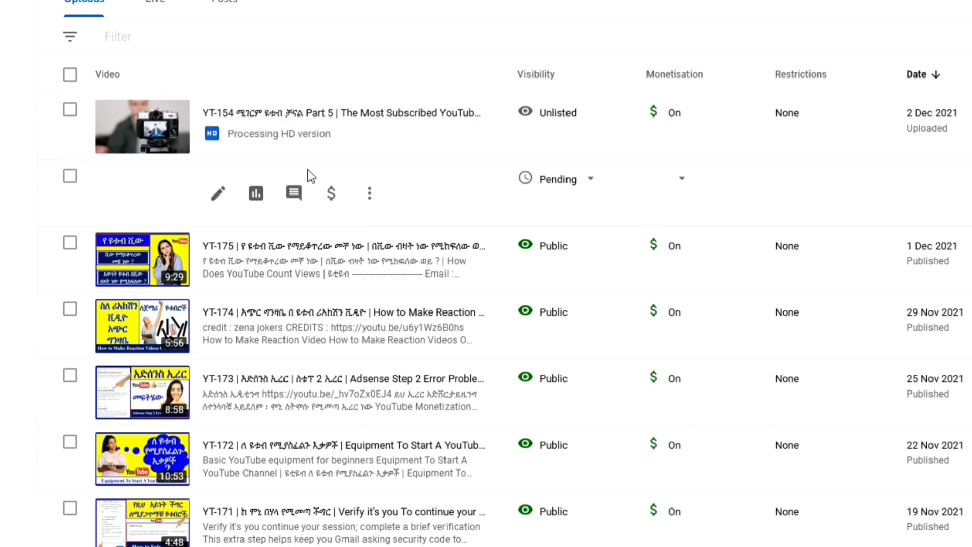
click(220, 131)
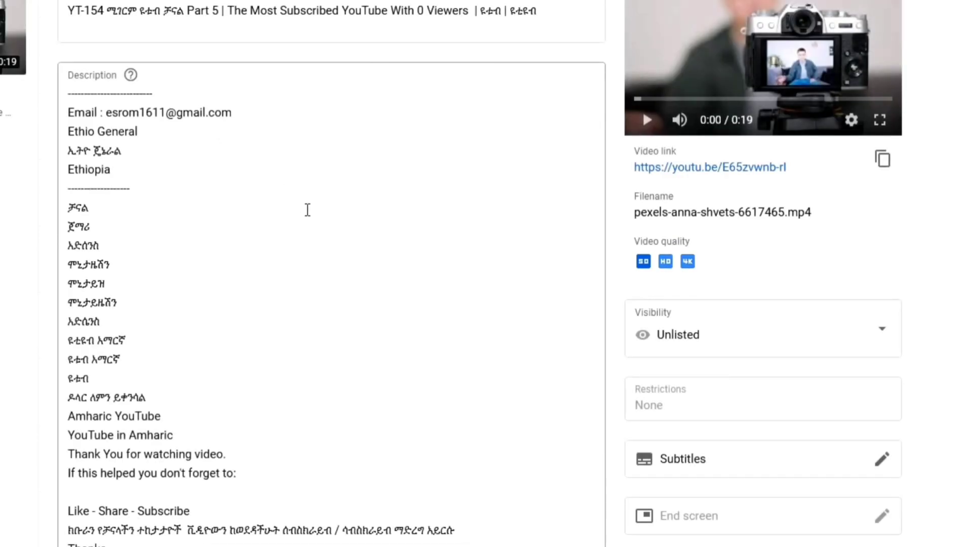
click(309, 209)
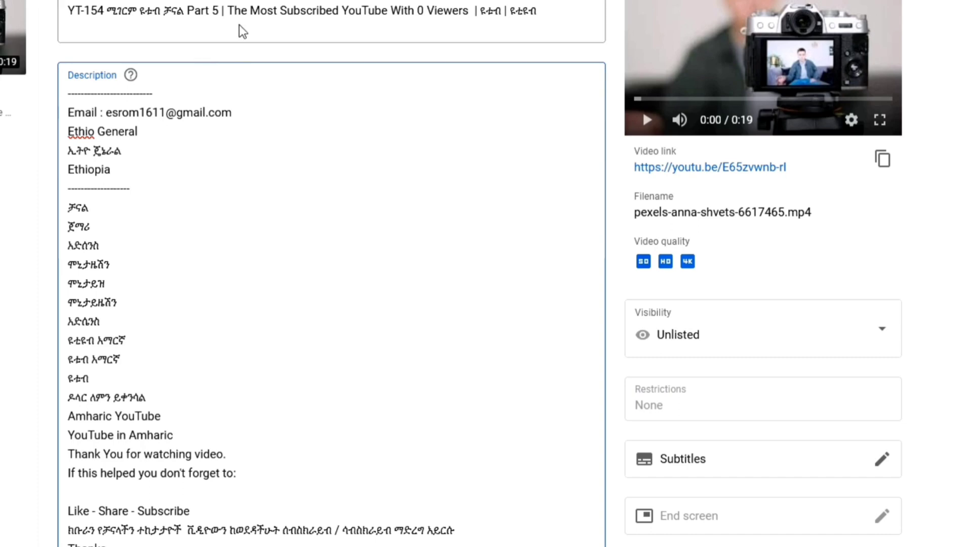
drag(261, 12, 451, 27)
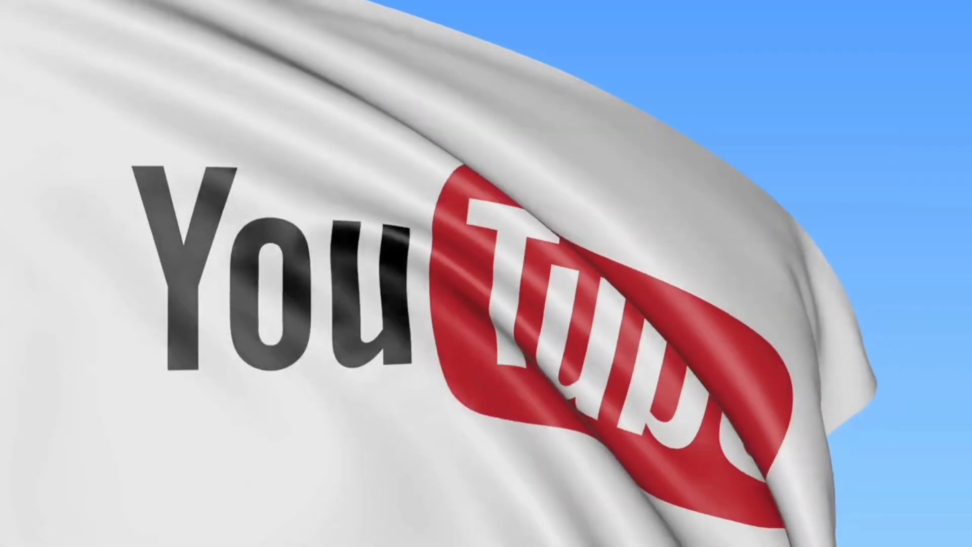